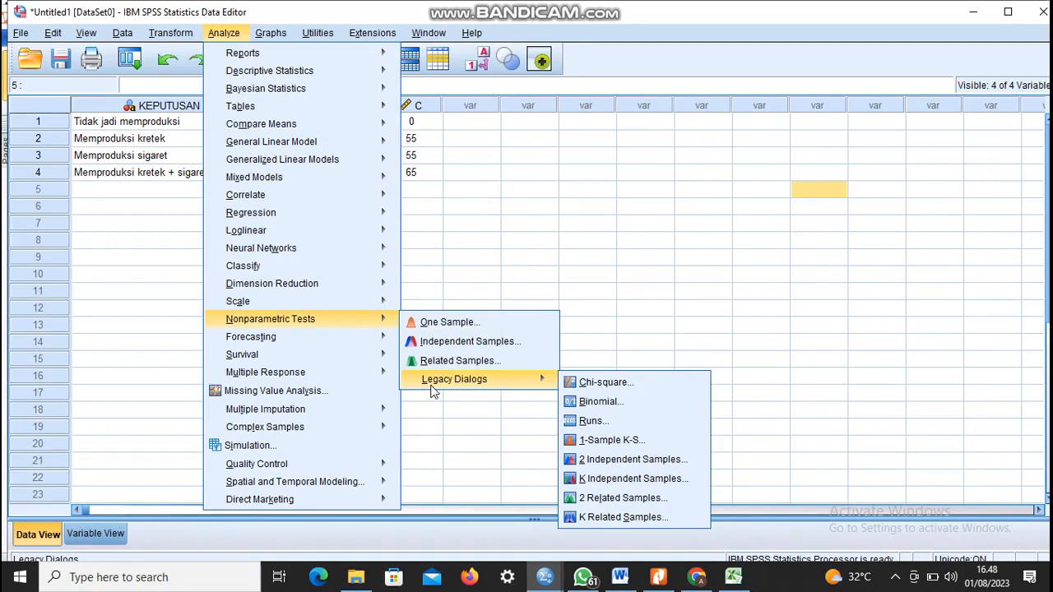
Run a Friedman test for K related samples on variables A, B and C, including descriptive and quartile statistics
left_click(580, 518)
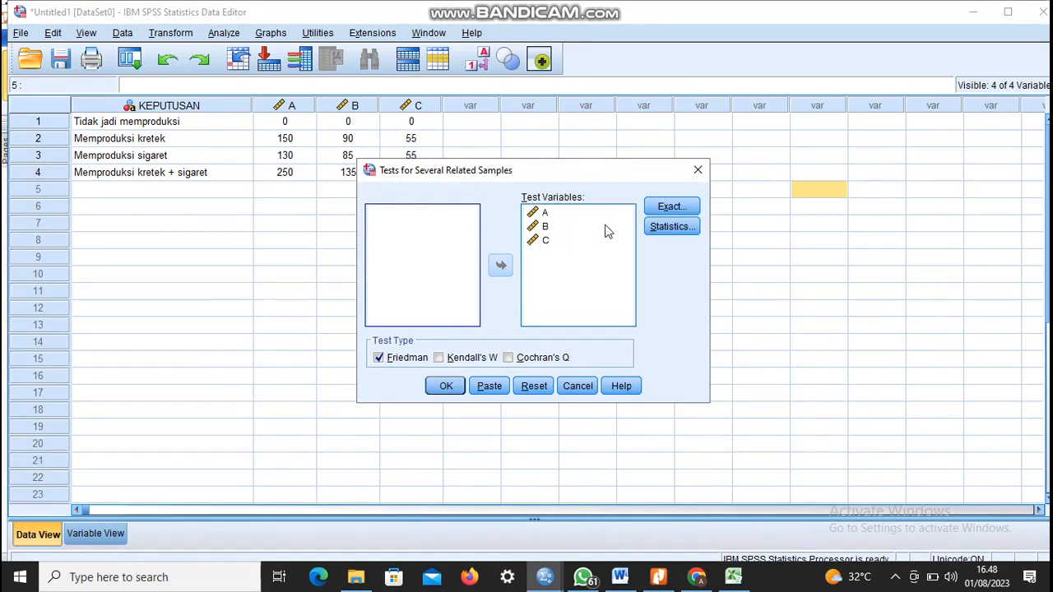
left_click(670, 228)
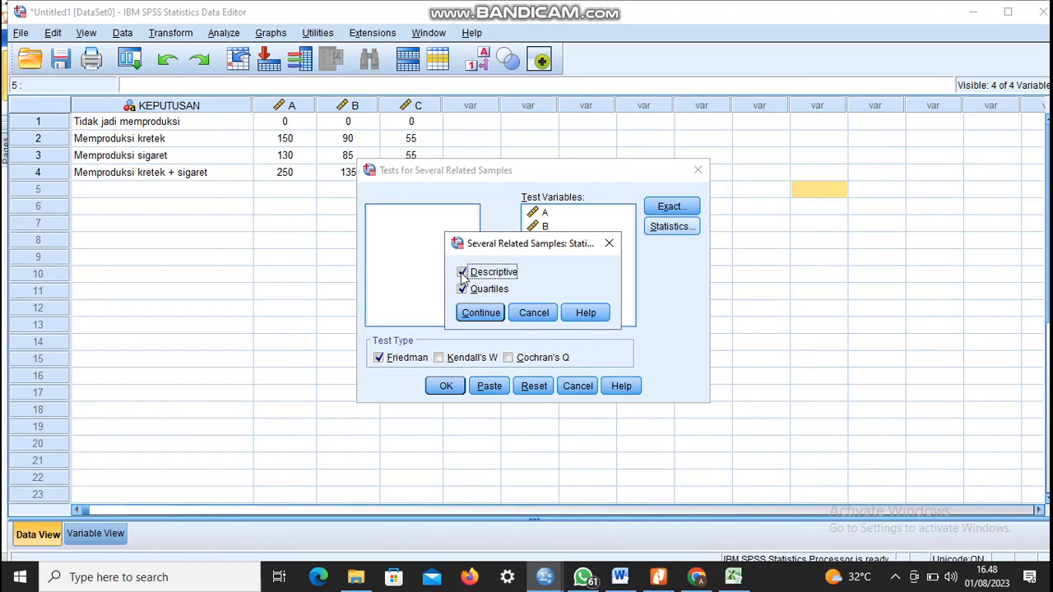
left_click(481, 314)
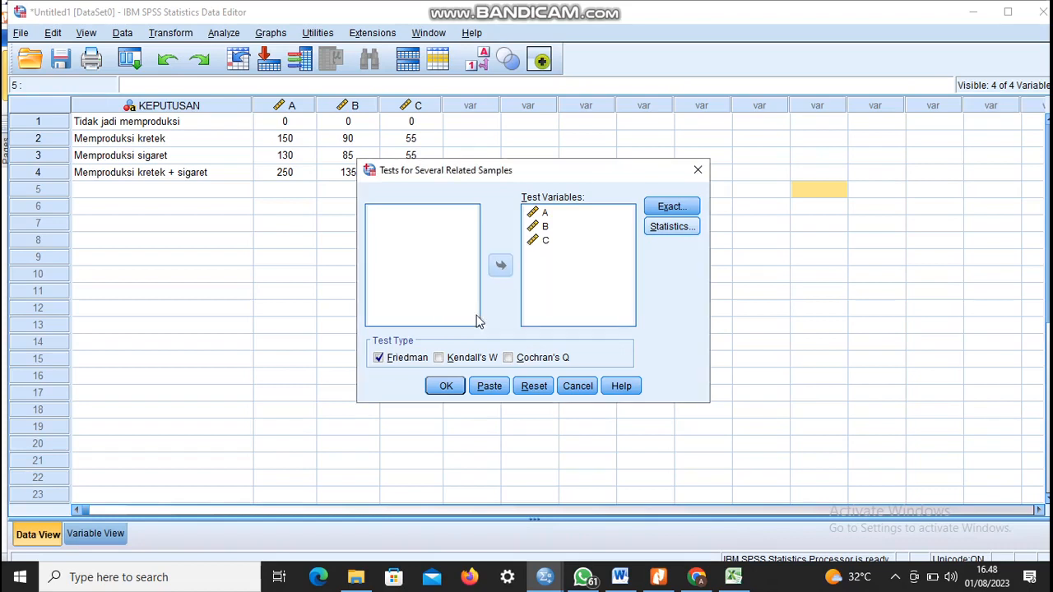
left_click(378, 357)
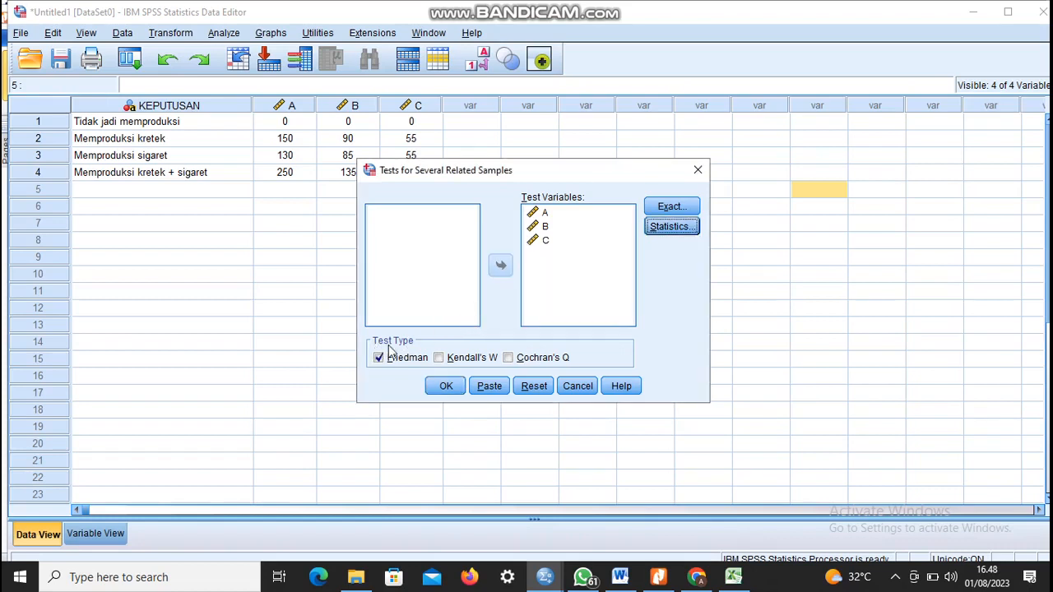
left_click(445, 388)
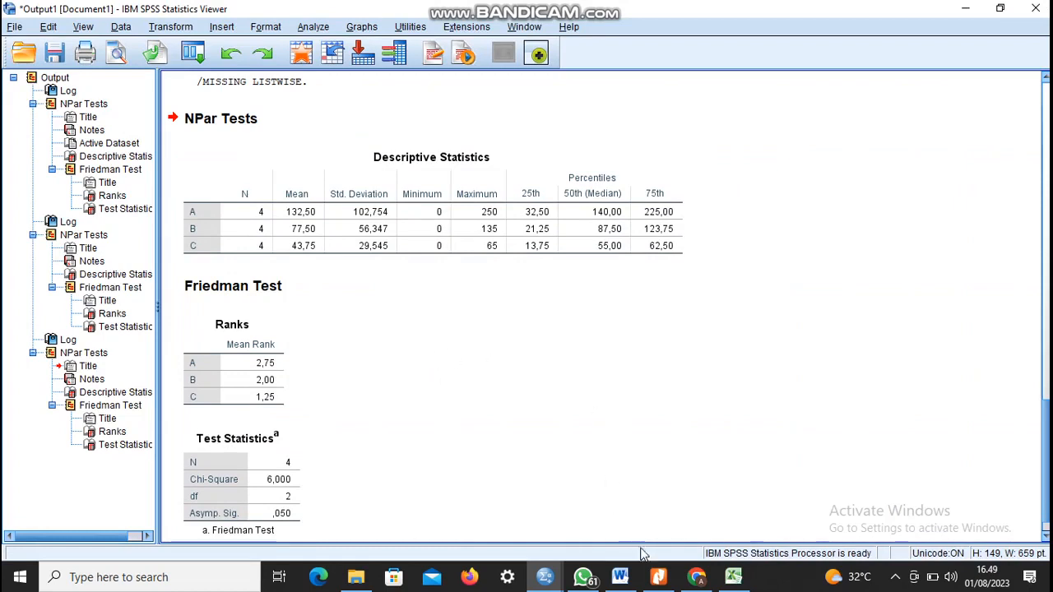
Review question 1 in the Nitro Pro PDF, then switch to Excel and examine each decision's values, probabilities and EV on Lembar1
left_click(658, 576)
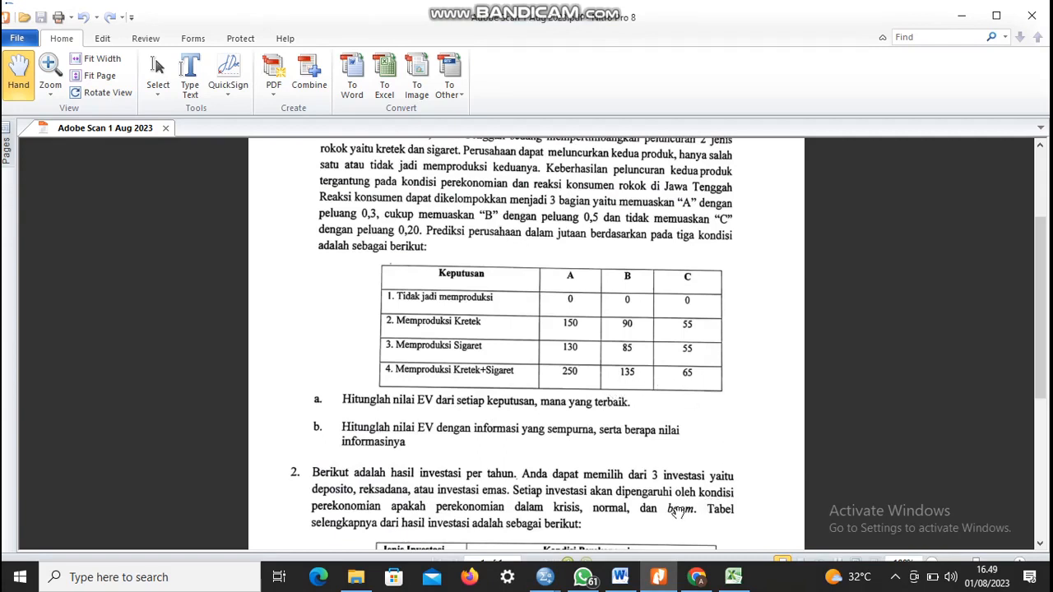
left_click(733, 578)
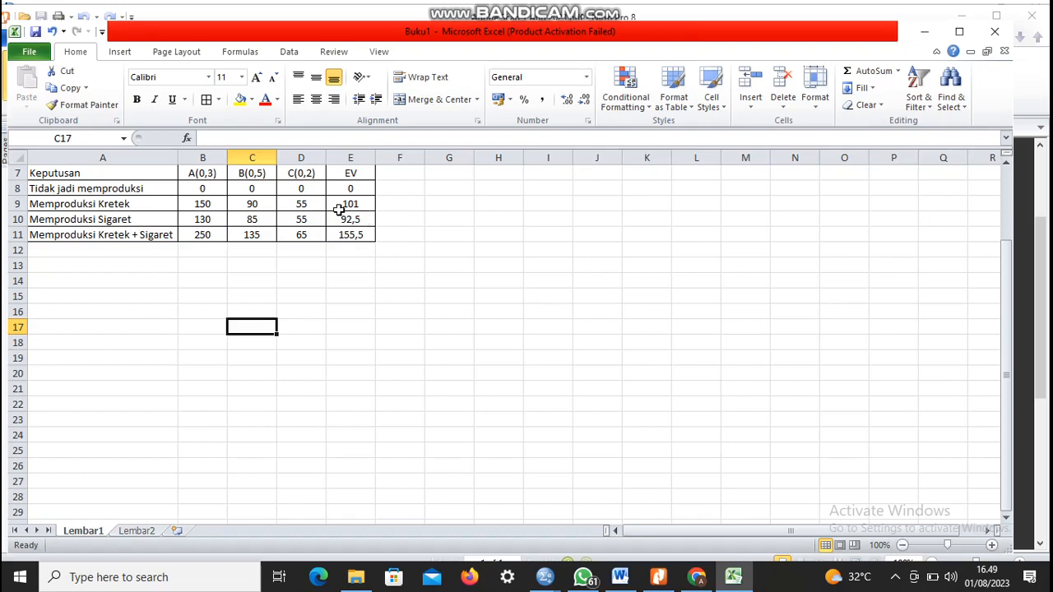
left_click(218, 203)
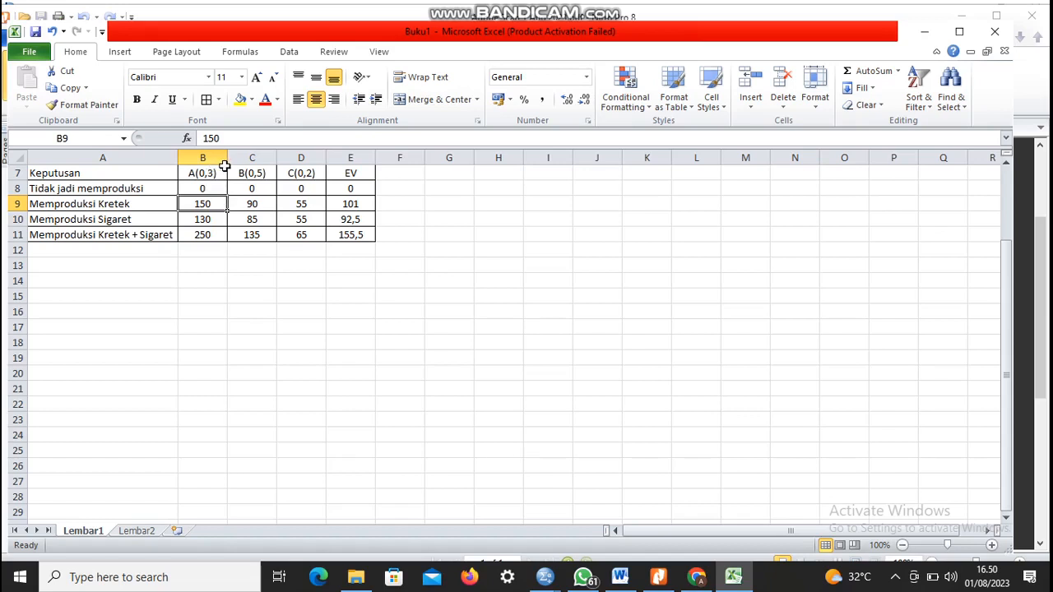
left_click(256, 208)
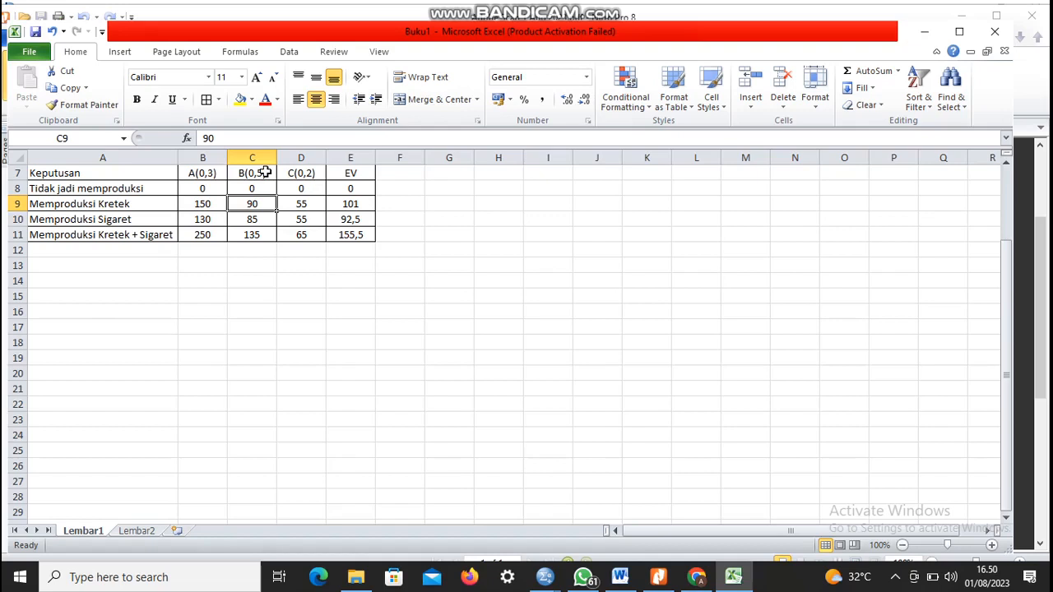
left_click(311, 204)
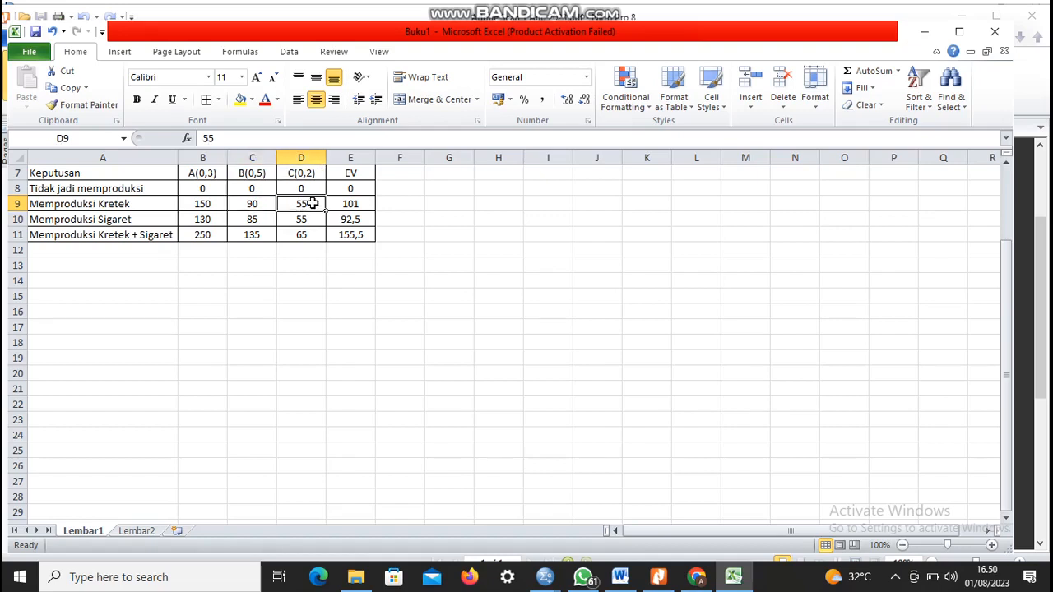
left_click(367, 205)
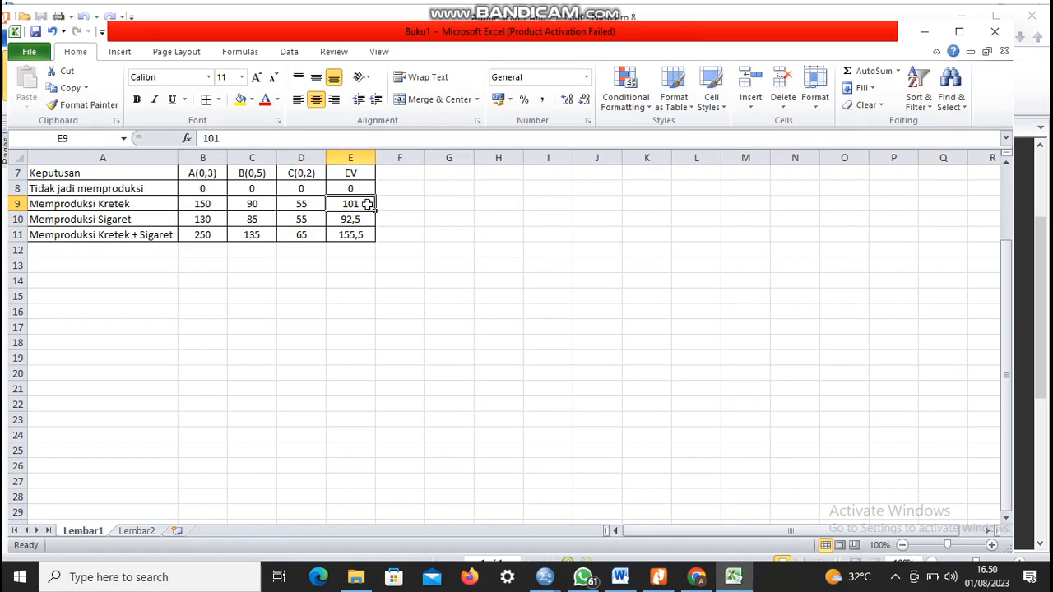
left_click(212, 190)
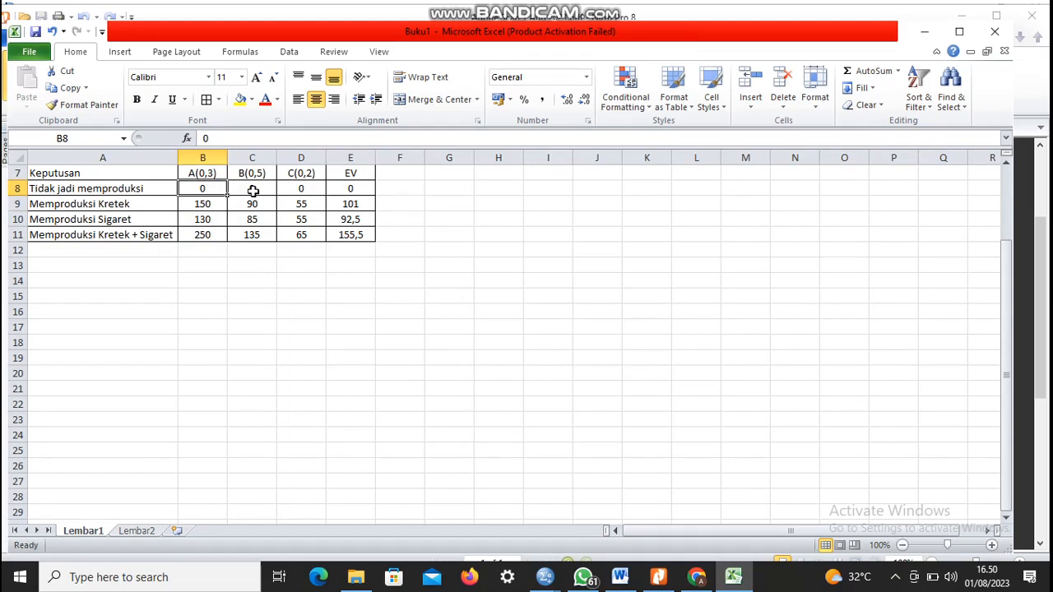
left_click(208, 204)
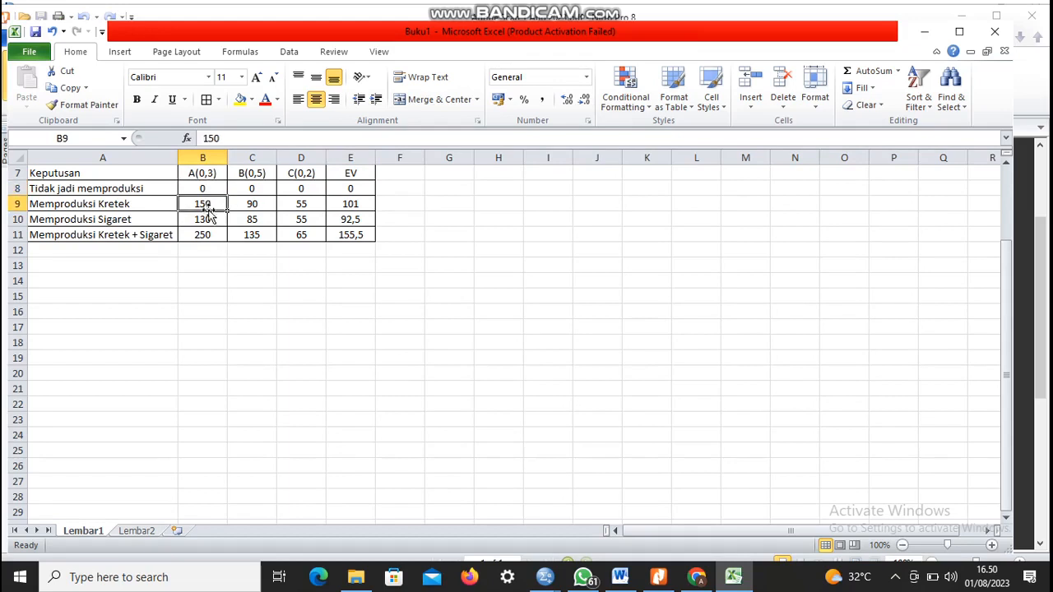
left_click(204, 218)
left_click(206, 236)
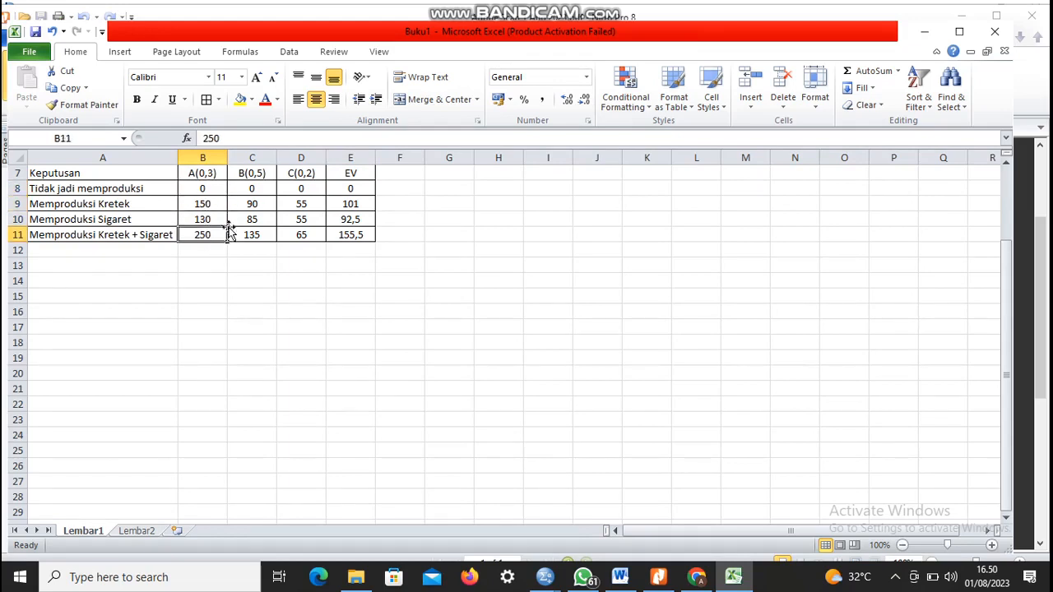
left_click(417, 215)
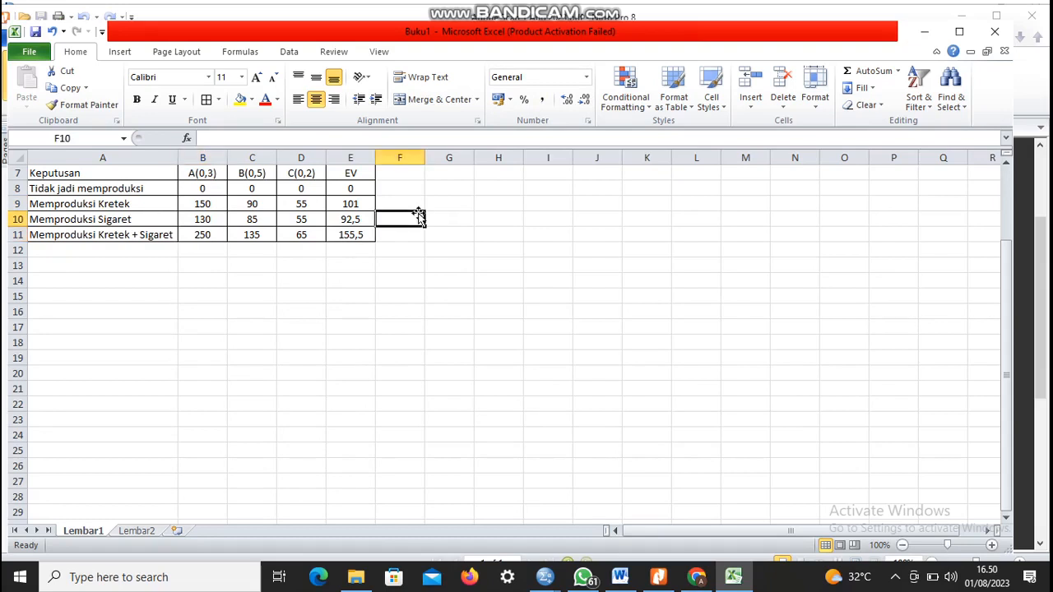
type("]")
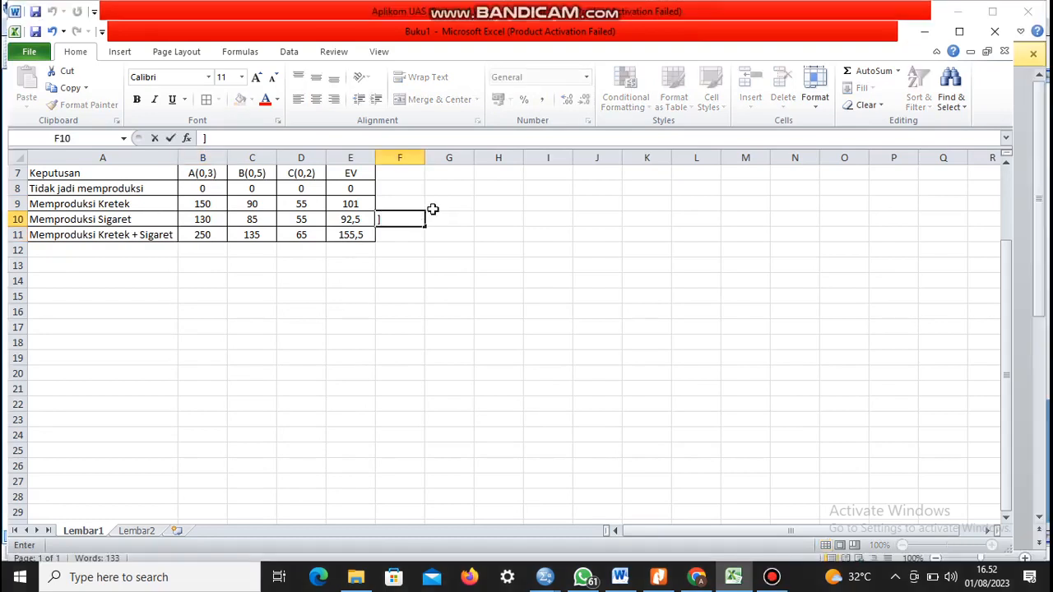
Switch back to the PDF in Nitro Pro and read question 2 on investment types and its decision criteria under uncertainty
left_click(668, 577)
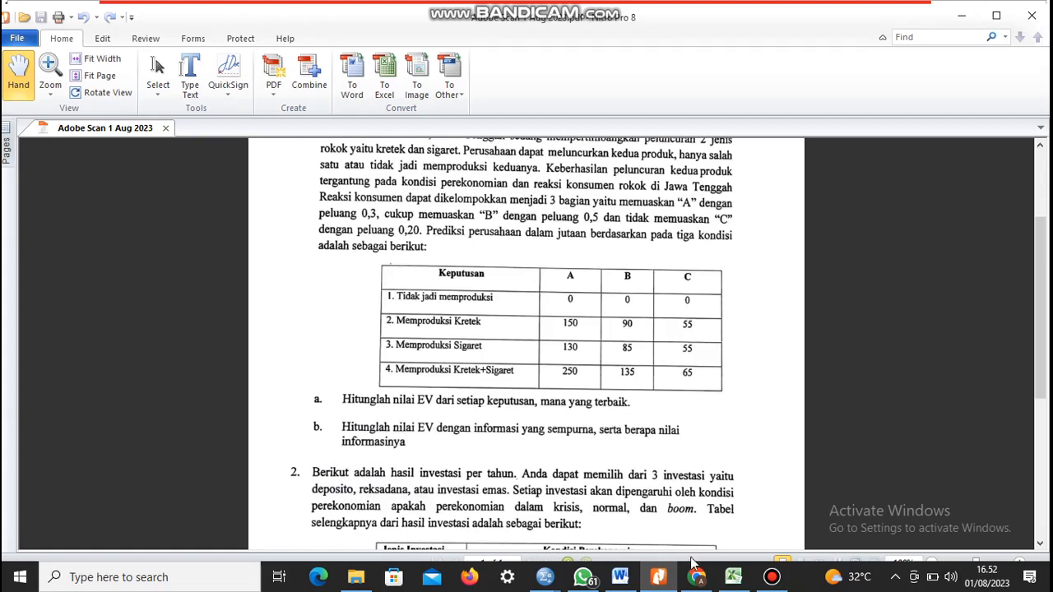
left_click(731, 579)
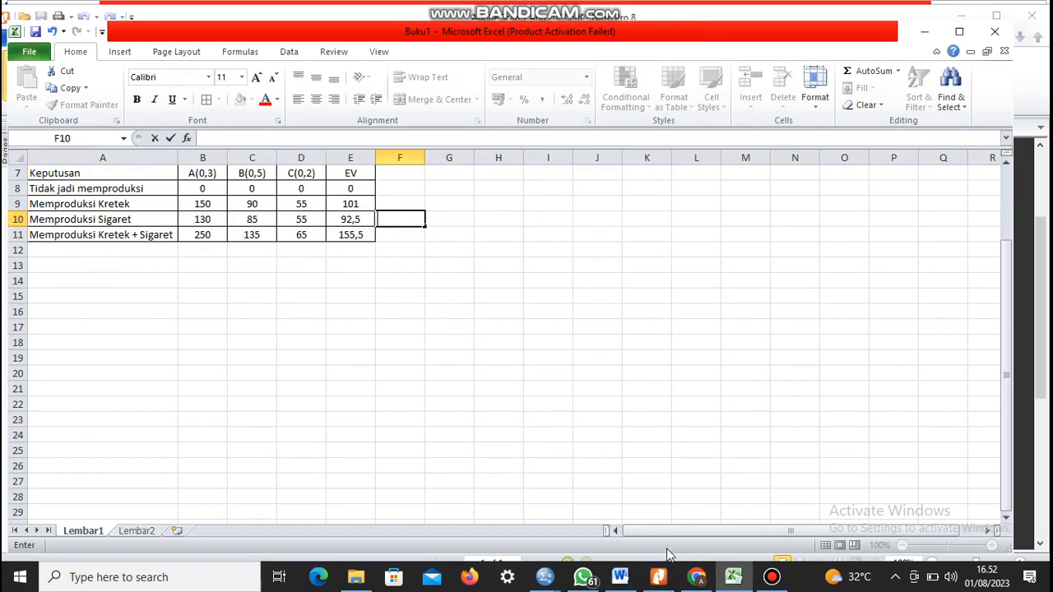
left_click(658, 576)
scroll(471, 424, "down", 5)
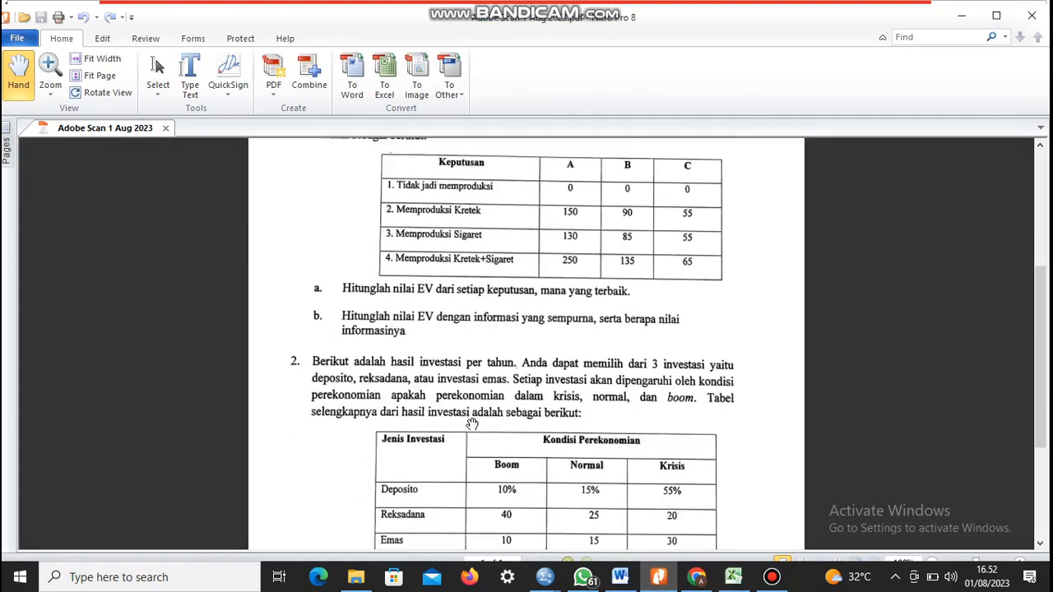
scroll(471, 424, "down", 2)
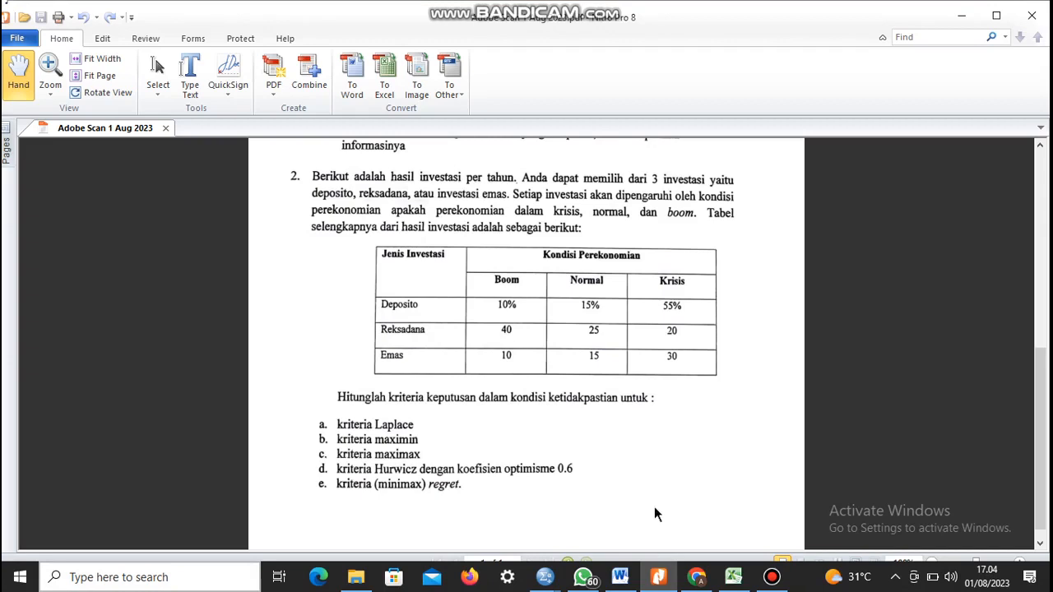
Switch to the SPSS Data Editor with the investment dataset and review its variable definitions and case values
mouse_move(544, 577)
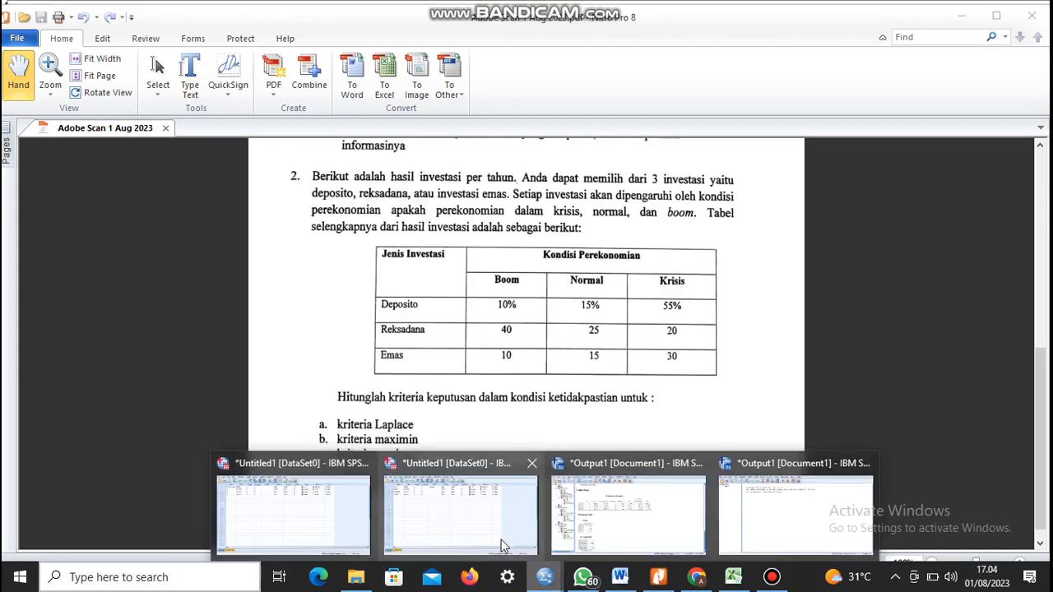
left_click(294, 525)
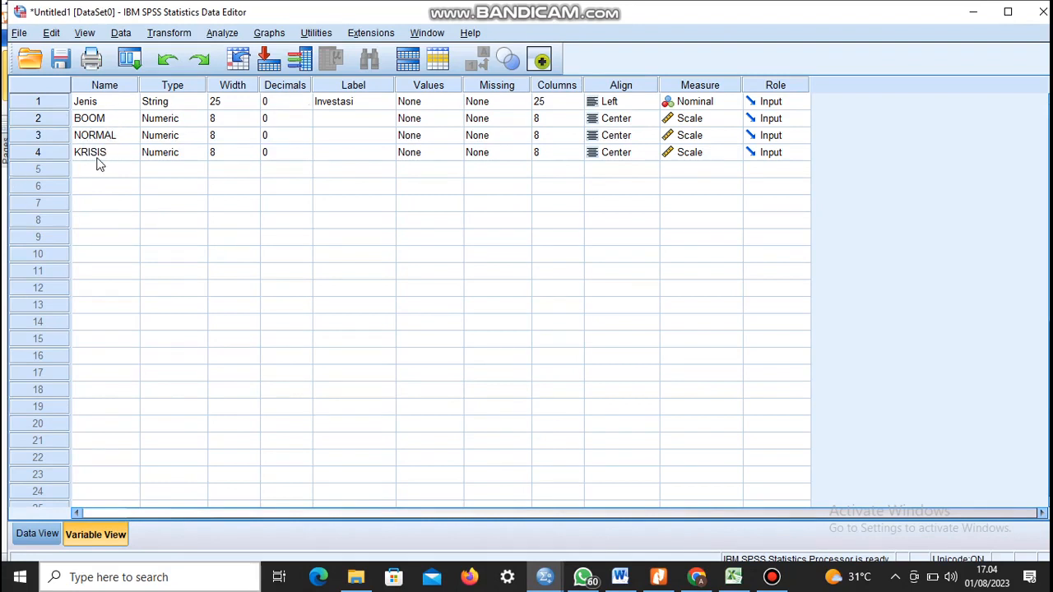
left_click(37, 534)
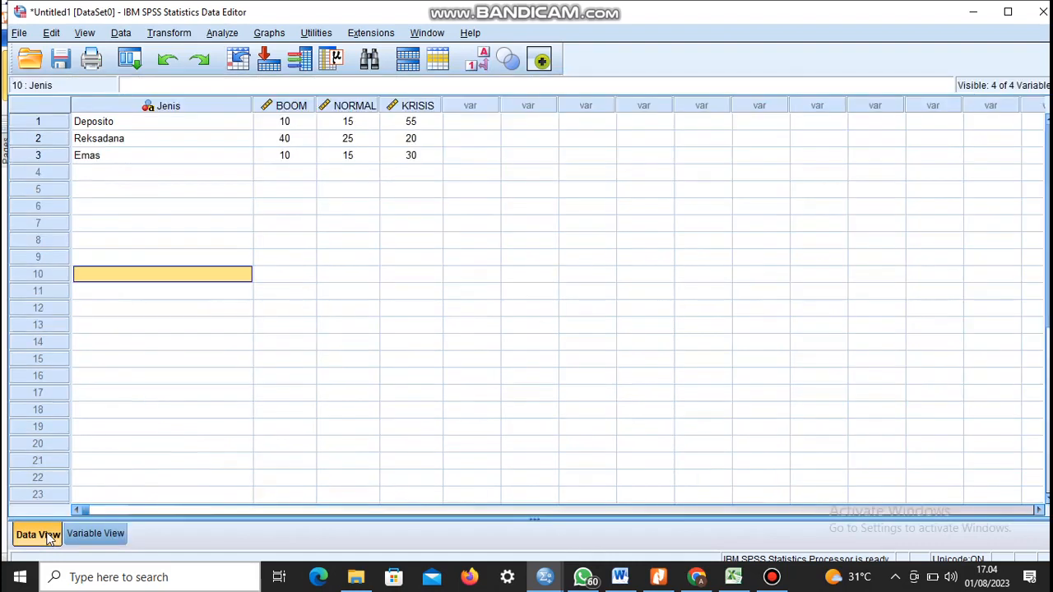
left_click(210, 240)
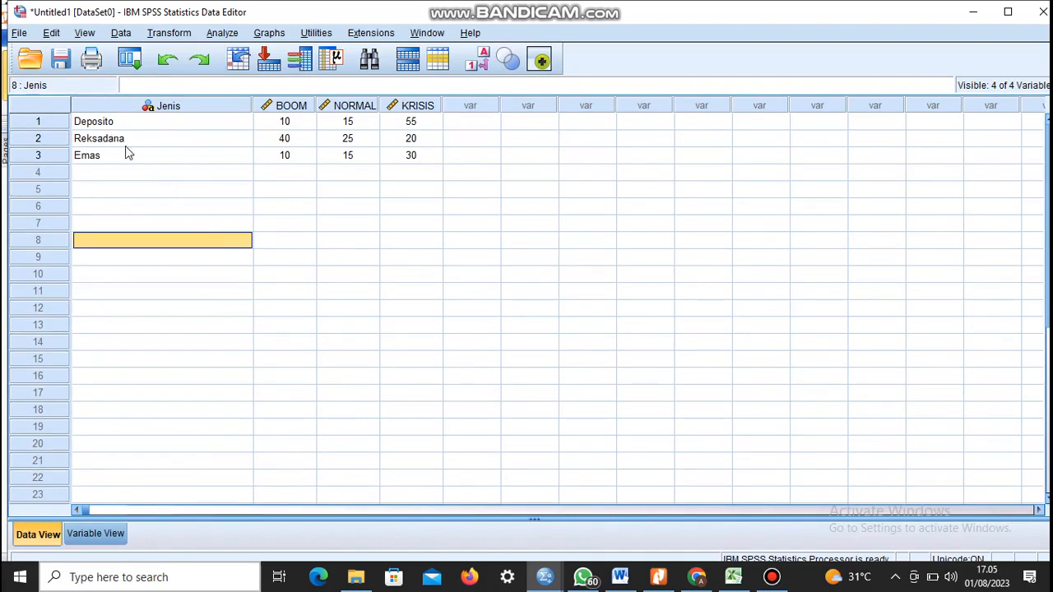
Set up a Descriptives analysis with BOOM, NORMAL and KRISIS as the variables
left_click(219, 33)
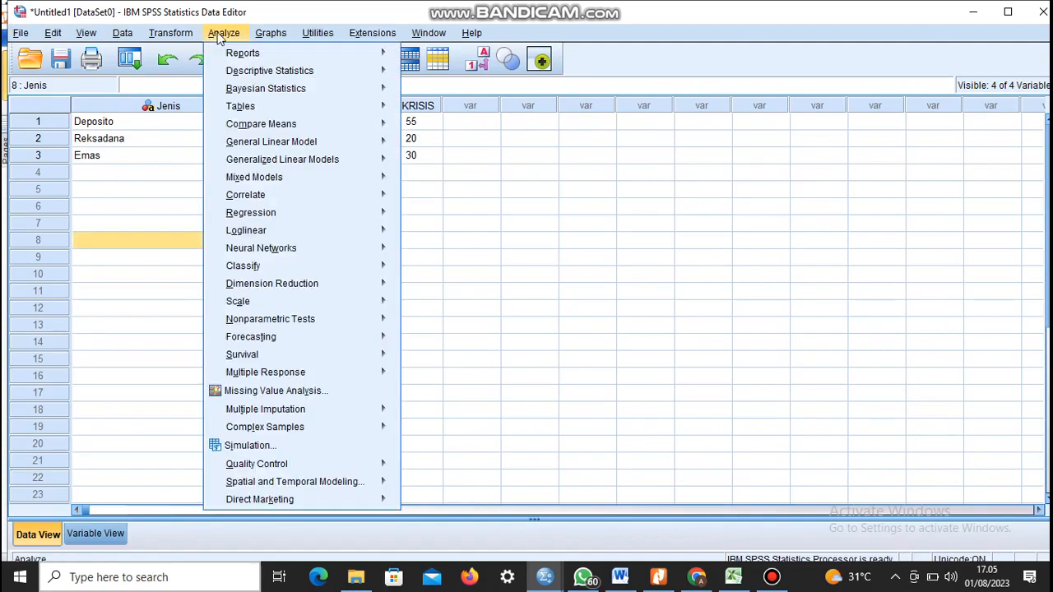
mouse_move(247, 74)
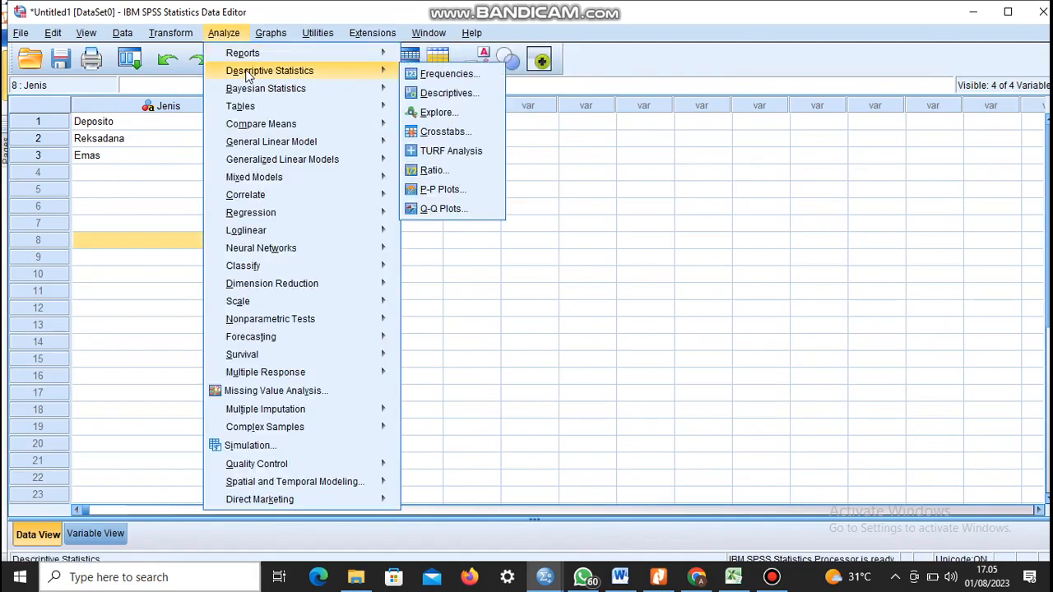
left_click(434, 90)
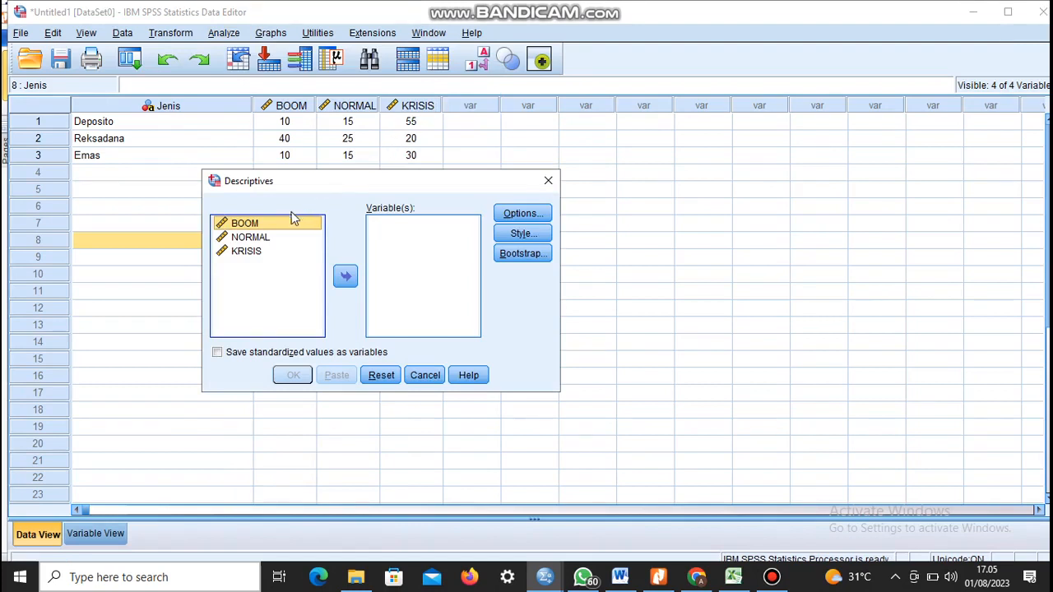
left_click(320, 256, "shift")
left_click(346, 279)
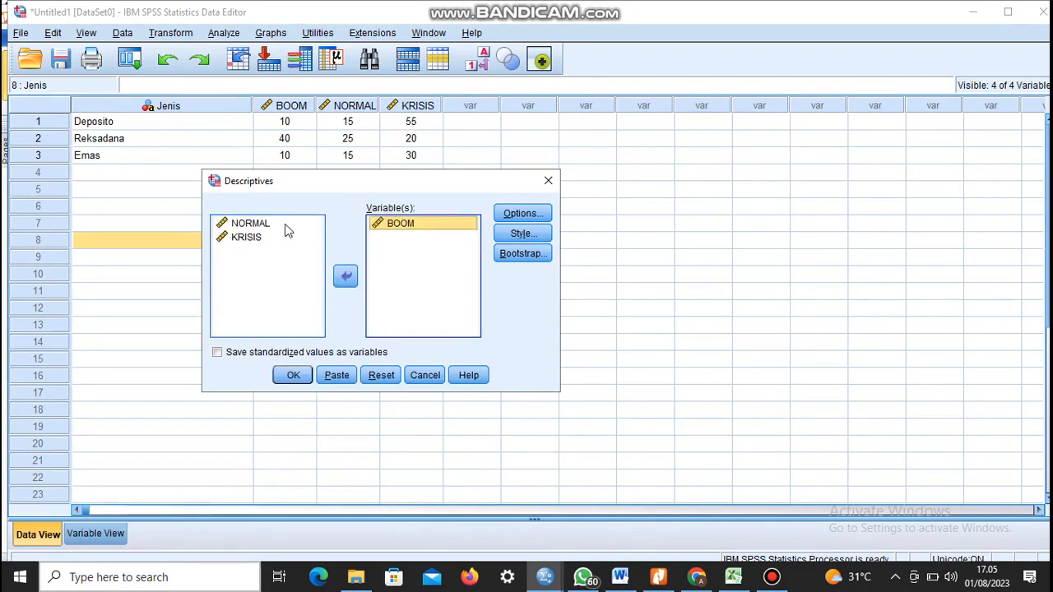
left_click(288, 225)
left_click(346, 276)
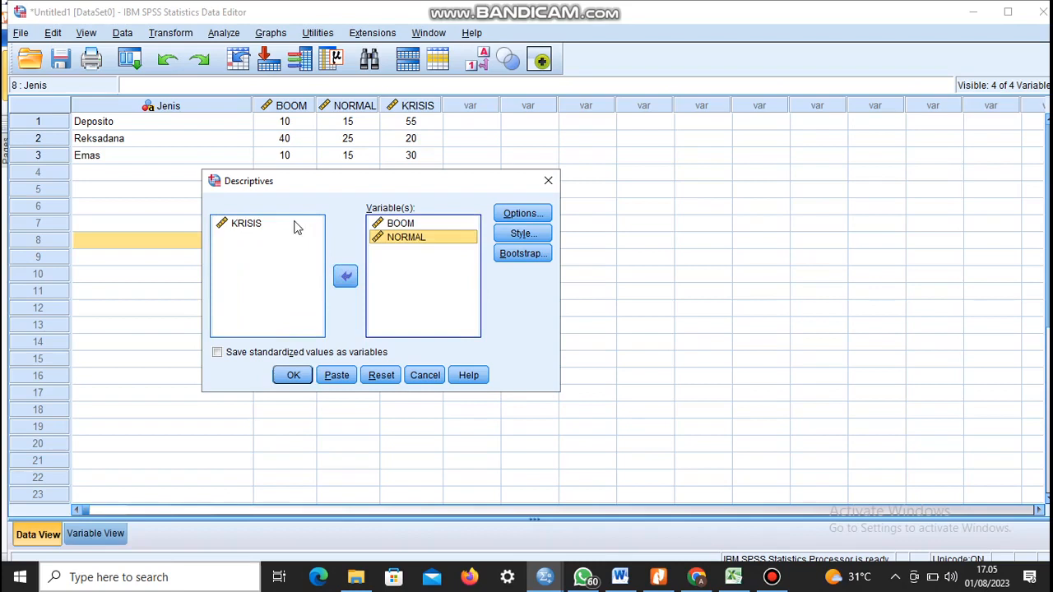
left_click(294, 224)
left_click(345, 278)
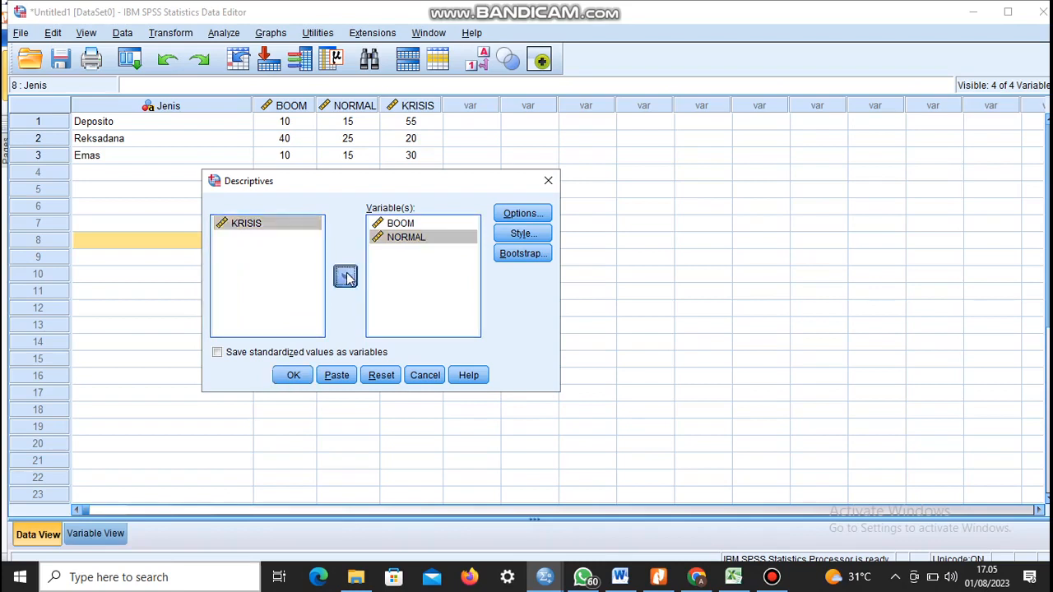
Add sum, variance, range, S.E. mean, kurtosis and skewness to the descriptive statistics and run the analysis
left_click(523, 214)
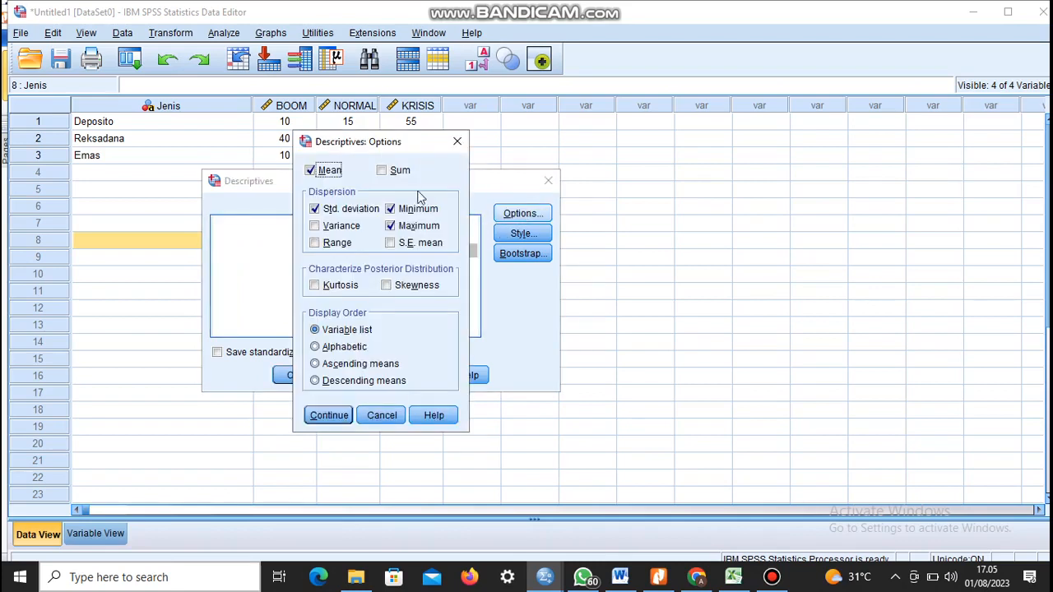
left_click(383, 173)
left_click(318, 230)
left_click(316, 244)
left_click(392, 246)
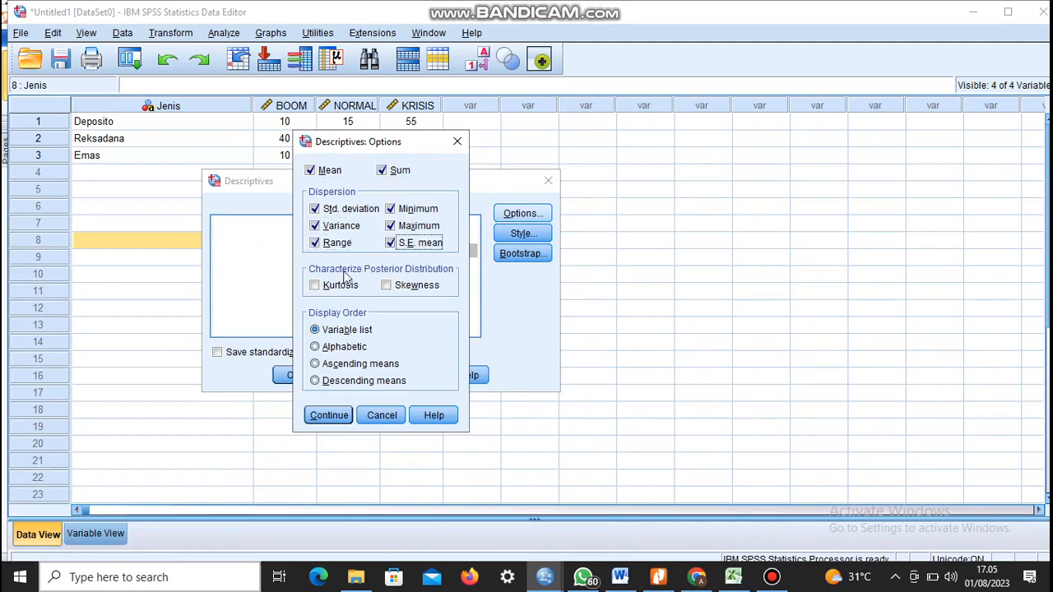
left_click(315, 285)
left_click(386, 285)
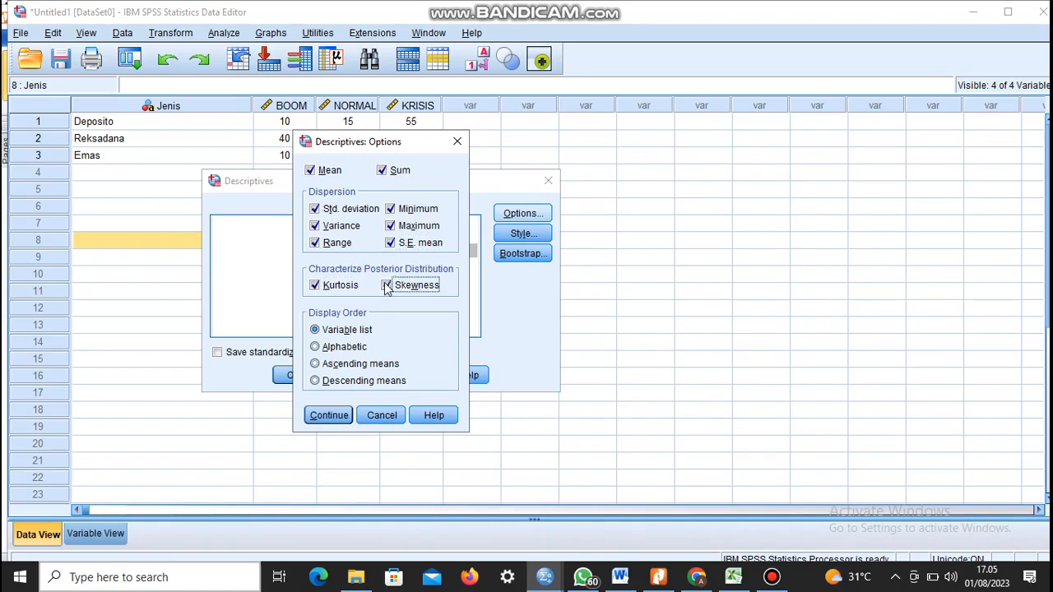
left_click(327, 415)
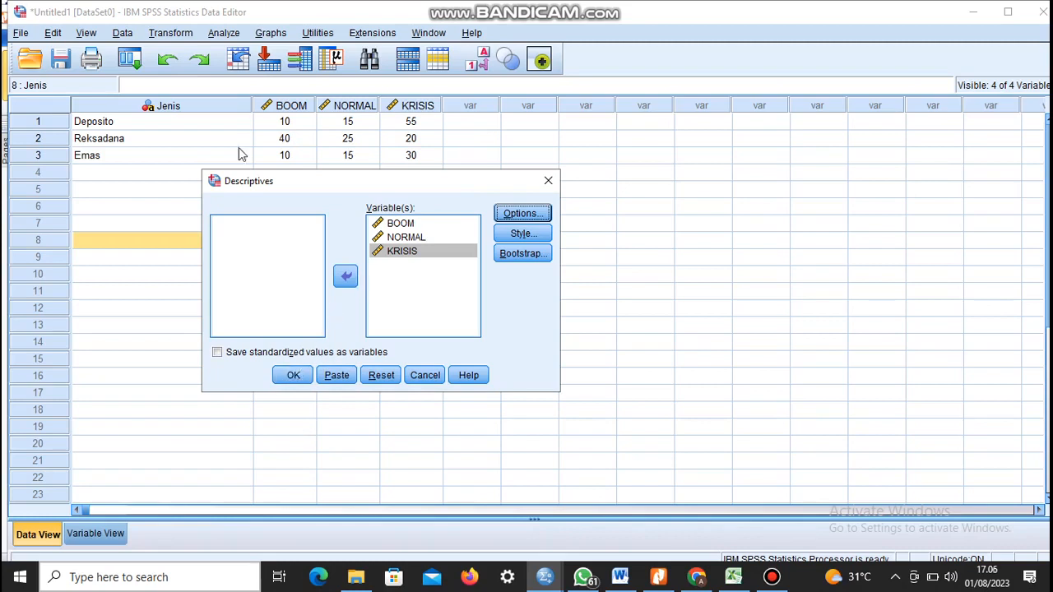
left_click(293, 376)
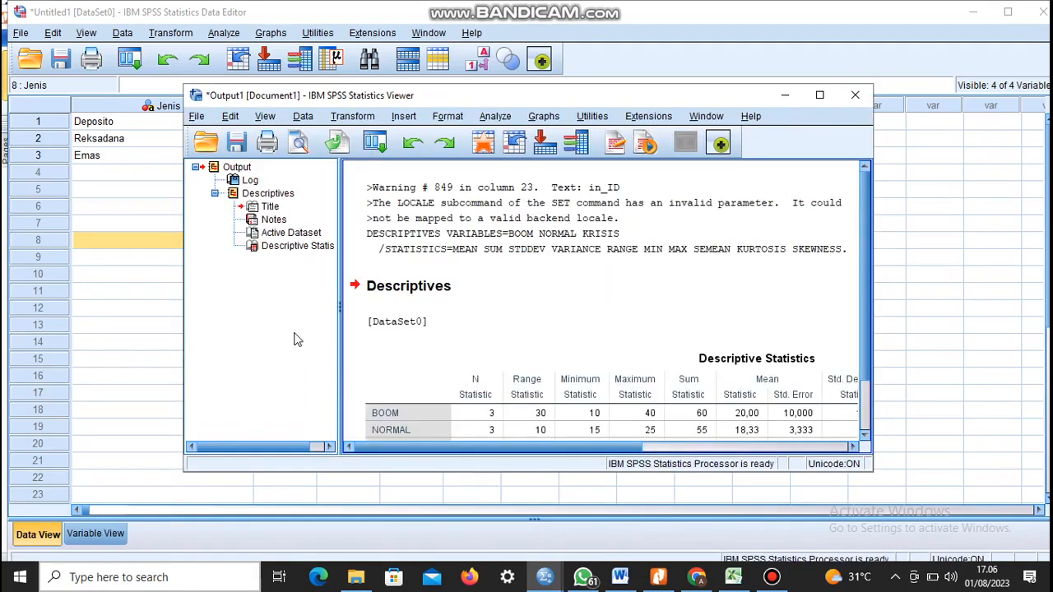
Maximize the output viewer and review the Descriptive Statistics table for BOOM, NORMAL and KRISIS
left_click(819, 95)
left_click(814, 100)
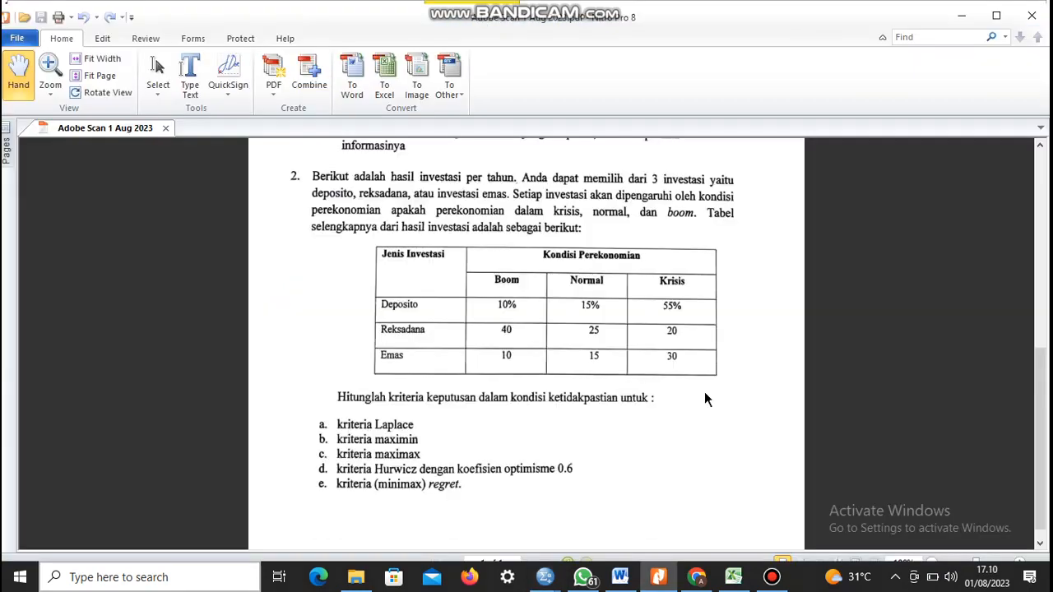
Switch to the Aplikom UAS document in Word, add + 1/3 x 15 to Deposito's Laplace formula and remove the Maximax heading's parenthetical note
left_click(620, 575)
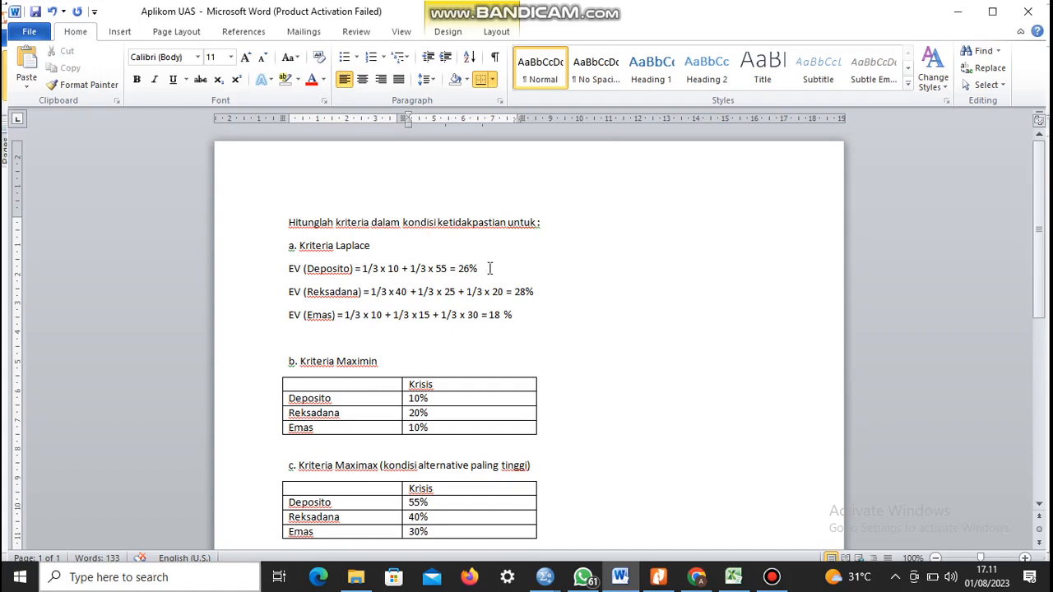
left_click(411, 268)
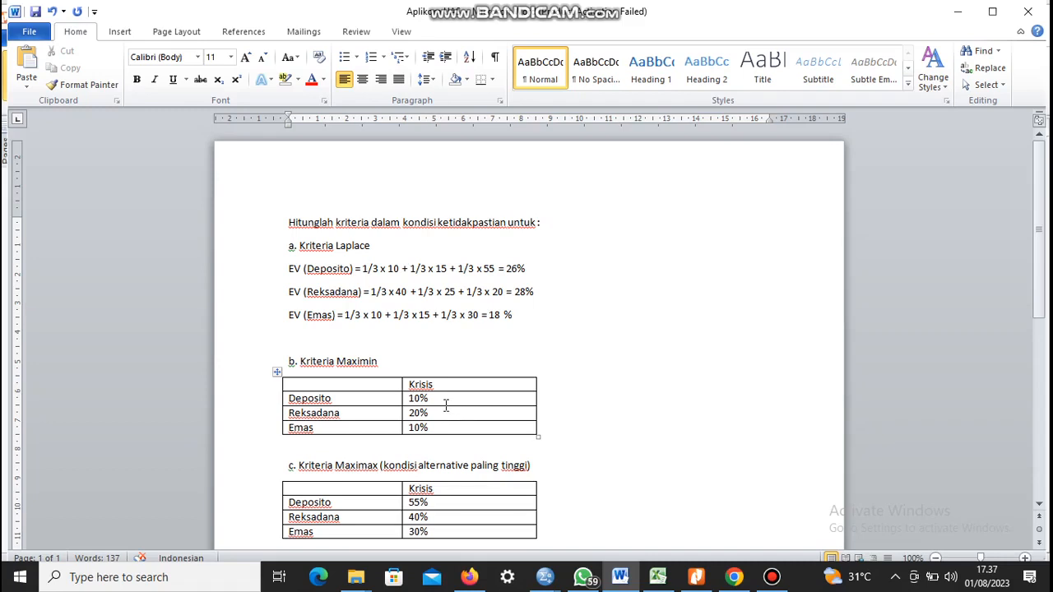
key("ctrl+z")
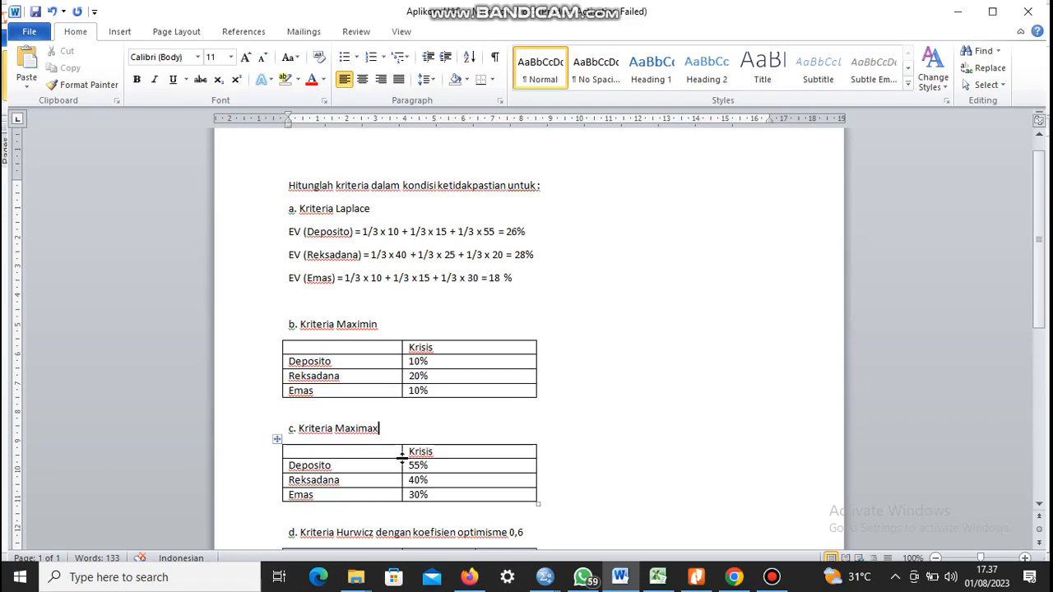
Review the Hurwicz and minimax regret tables at the end of the document and save it
scroll(402, 458, "down", 4)
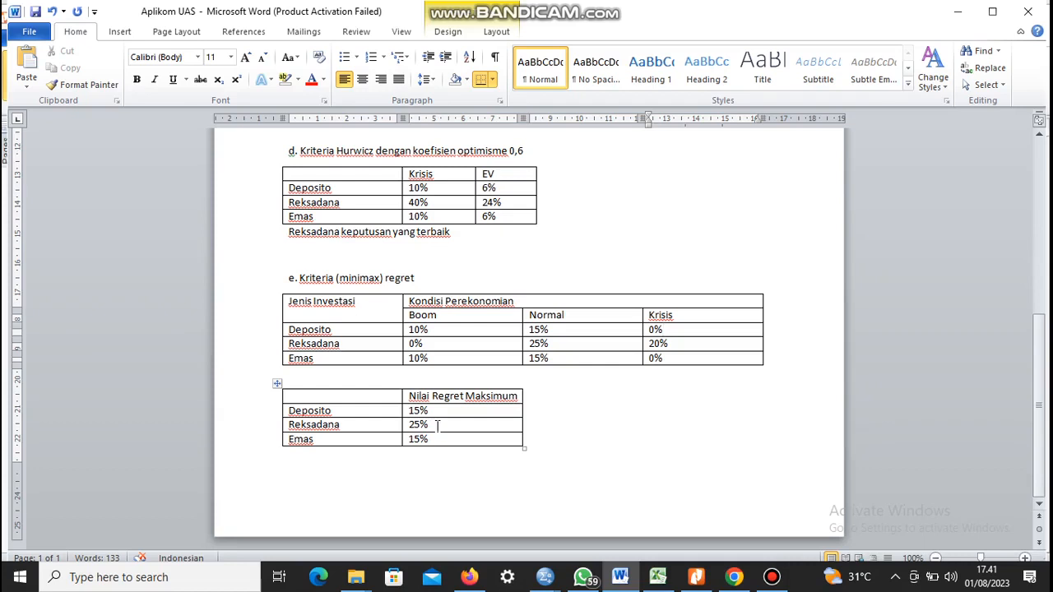
key("ctrl+s")
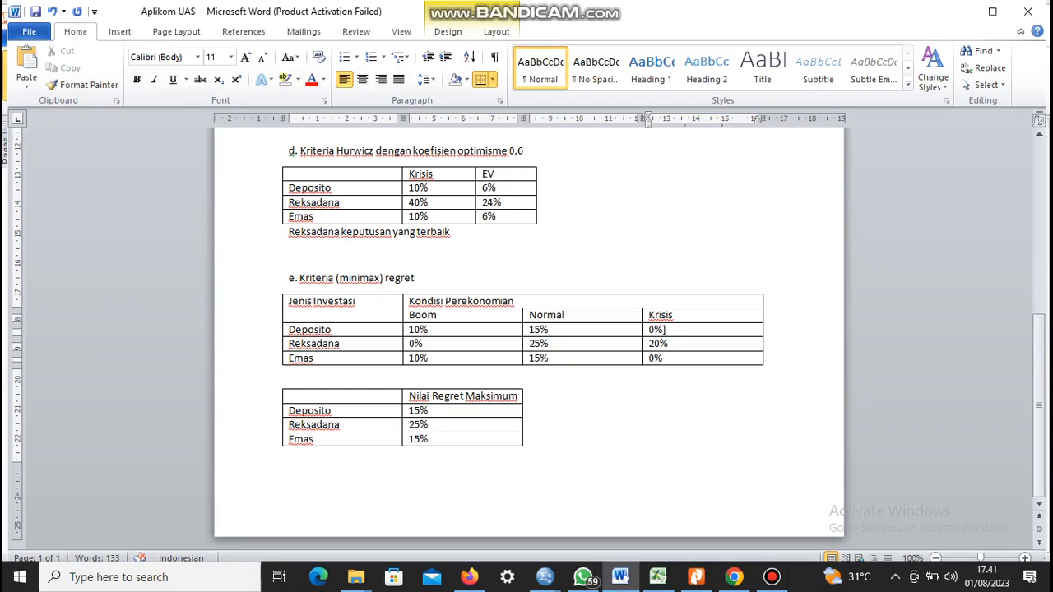